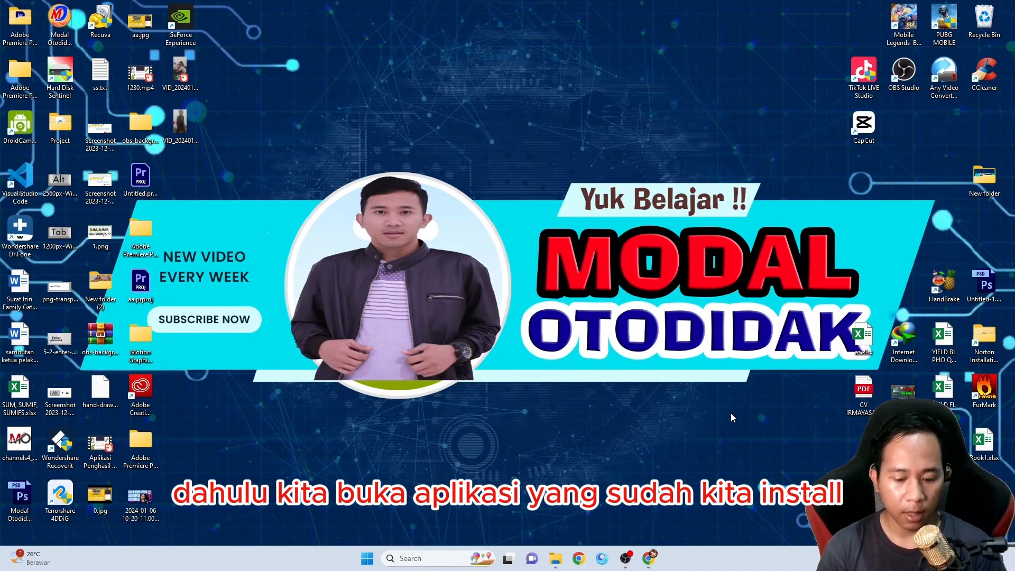
Search the installed apps for Adobe and launch Adobe Photoshop CS6 (64 Bit)
{"action": "key", "text": "super"}
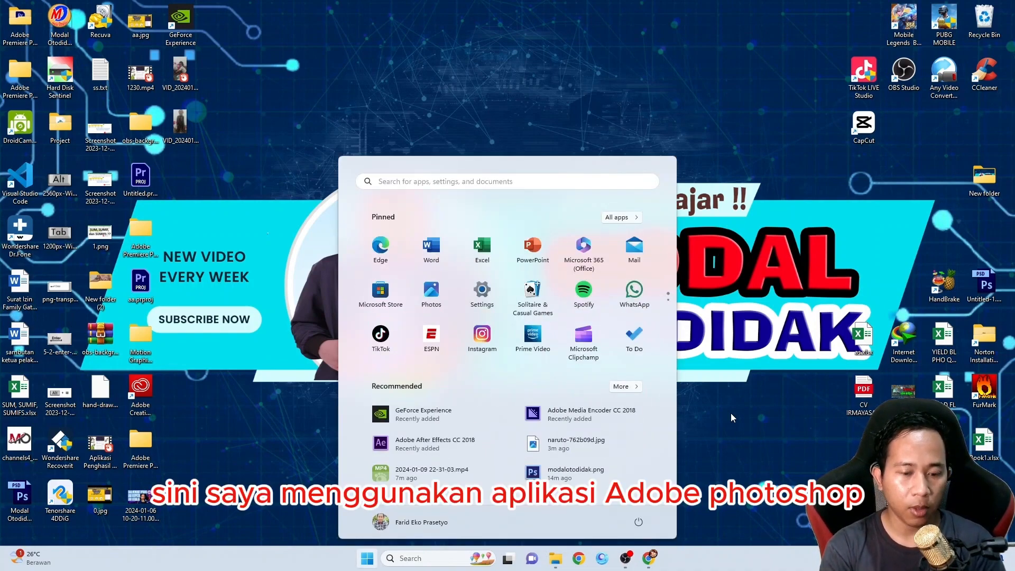
{"action": "type", "text": "adobe"}
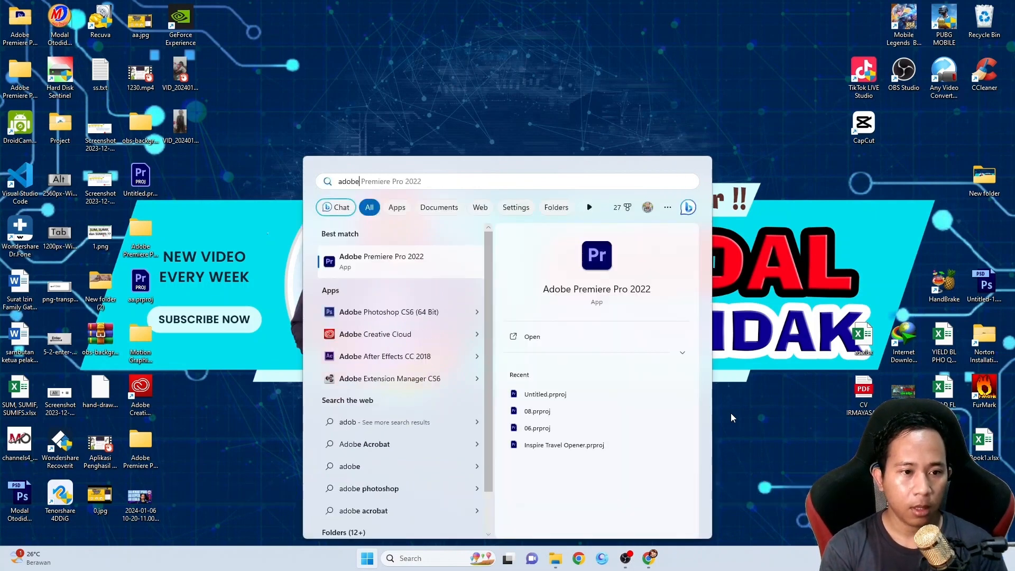
{"action": "left_click", "coordinate": [439, 316]}
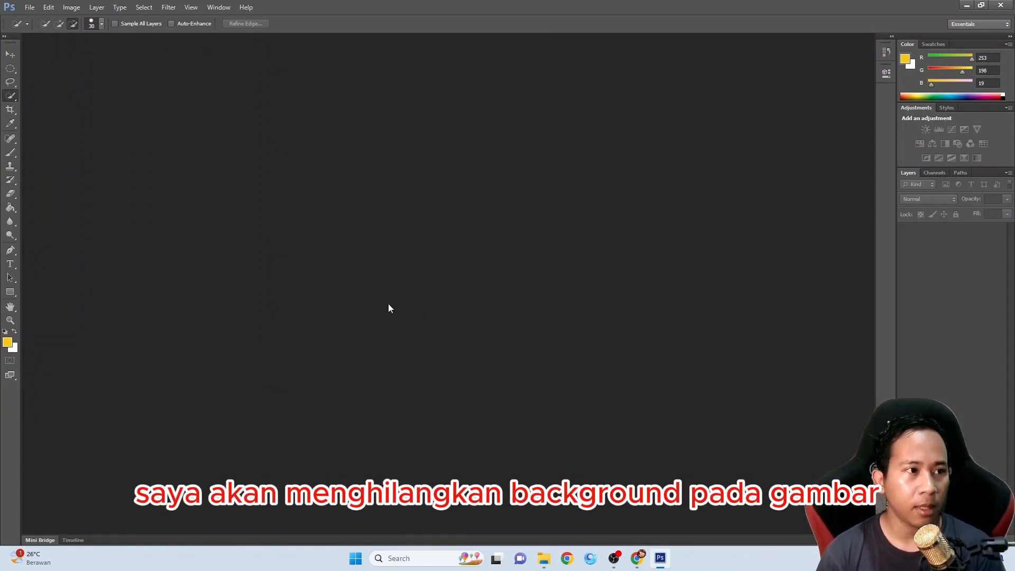
Open the image naruto-762b09d.jpg from the YT folder
{"action": "left_click", "coordinate": [30, 7]}
{"action": "left_click", "coordinate": [122, 30]}
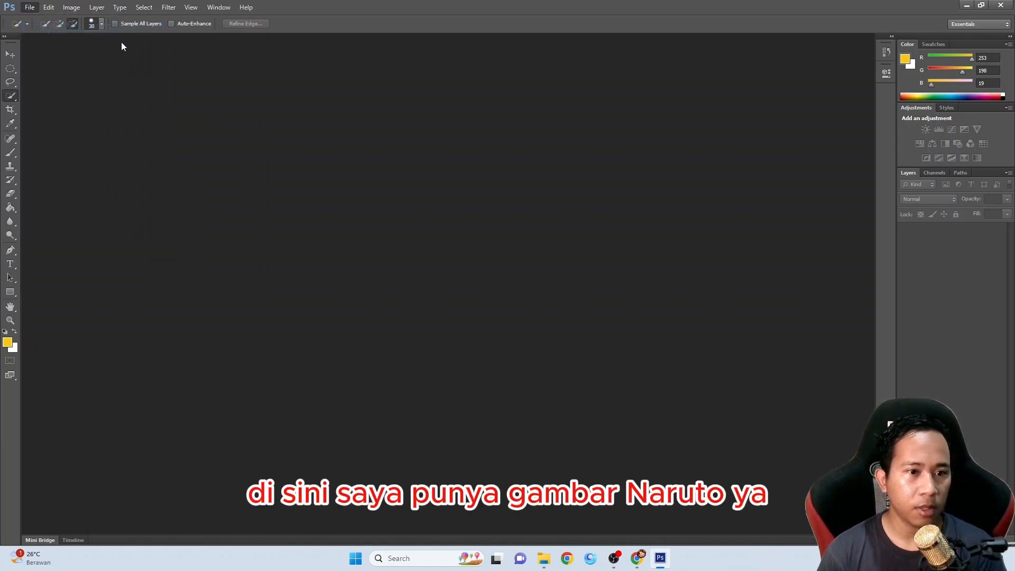
{"action": "left_click", "coordinate": [504, 326]}
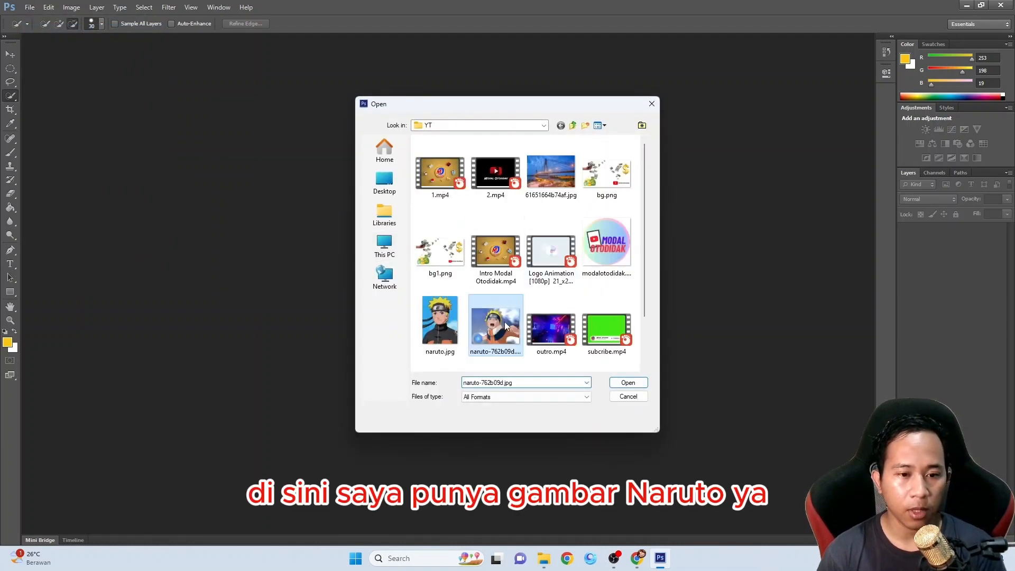
{"action": "double_click", "coordinate": [505, 322]}
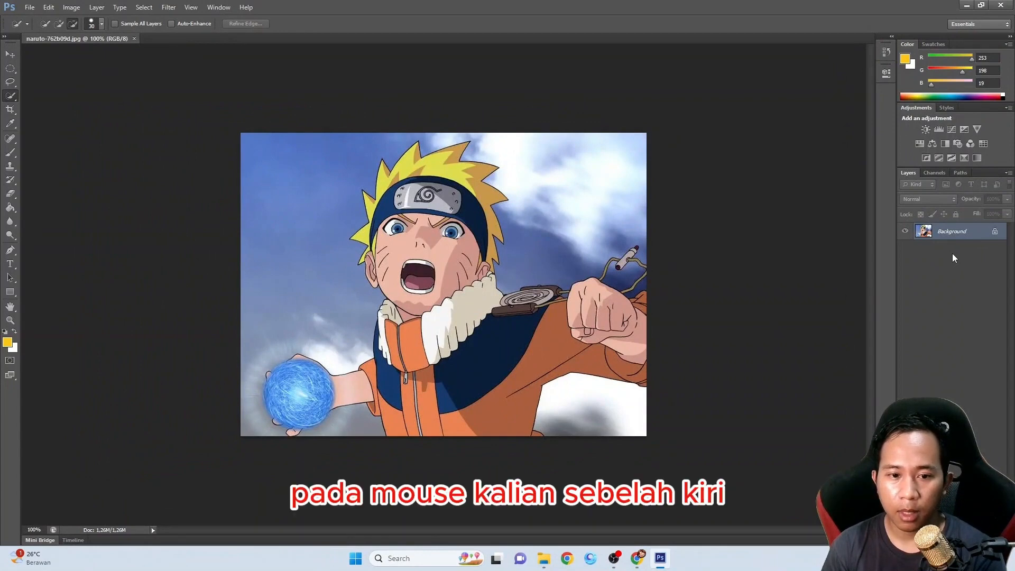
Convert the locked Background into a regular layer, keeping the default name and settings
{"action": "double_click", "coordinate": [989, 233]}
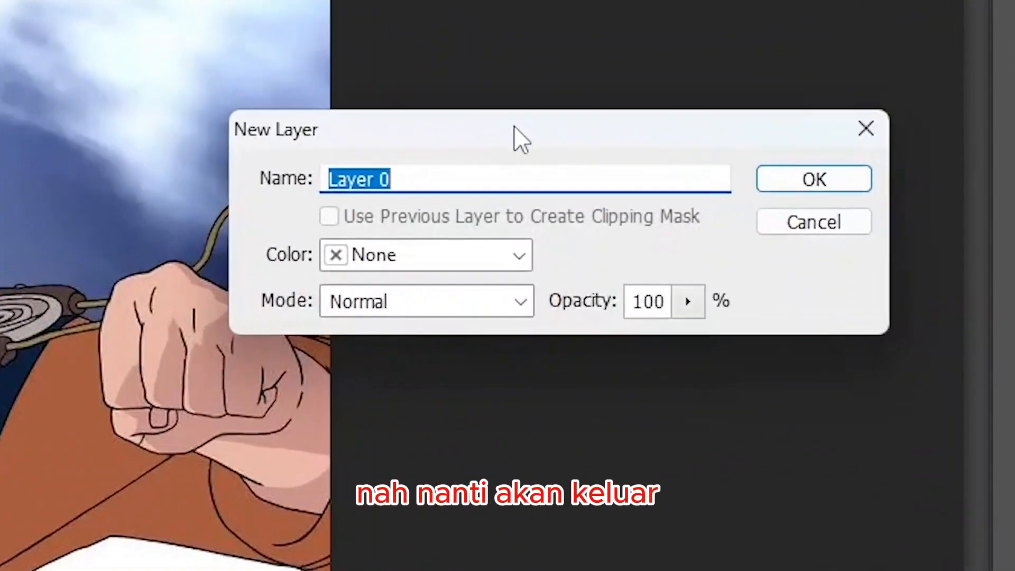
{"action": "left_click_drag", "start_coordinate": [628, 141], "coordinate": [626, 94]}
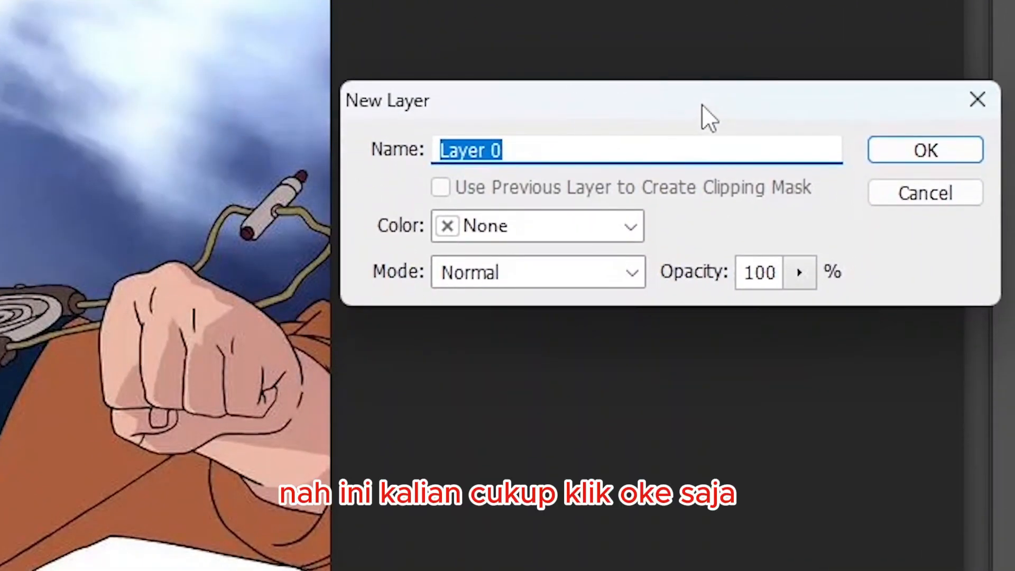
{"action": "left_click", "coordinate": [900, 149]}
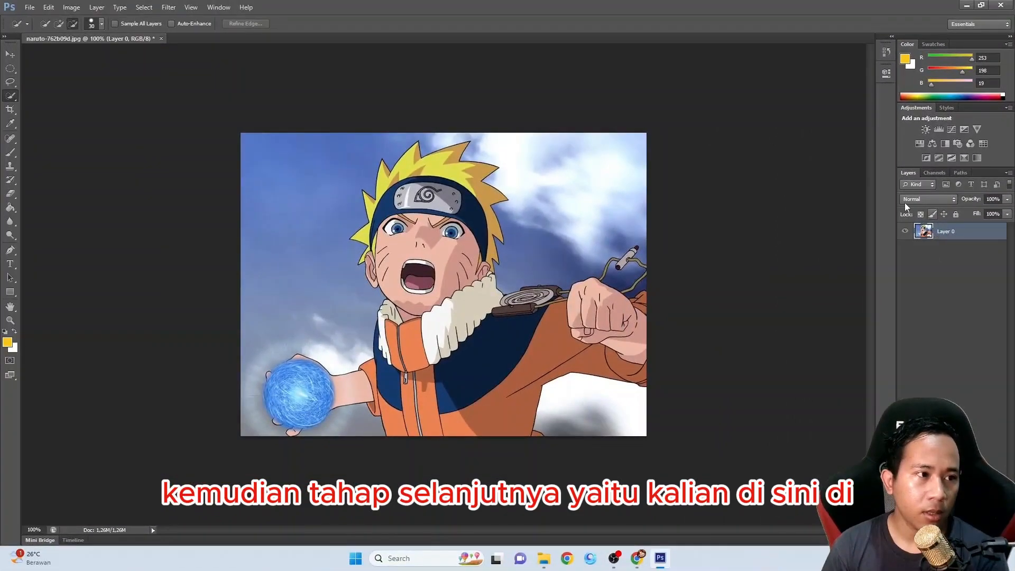
Select the whole sky background around the character with the Quick Selection tool in add-to-selection mode
{"action": "left_click", "coordinate": [12, 54]}
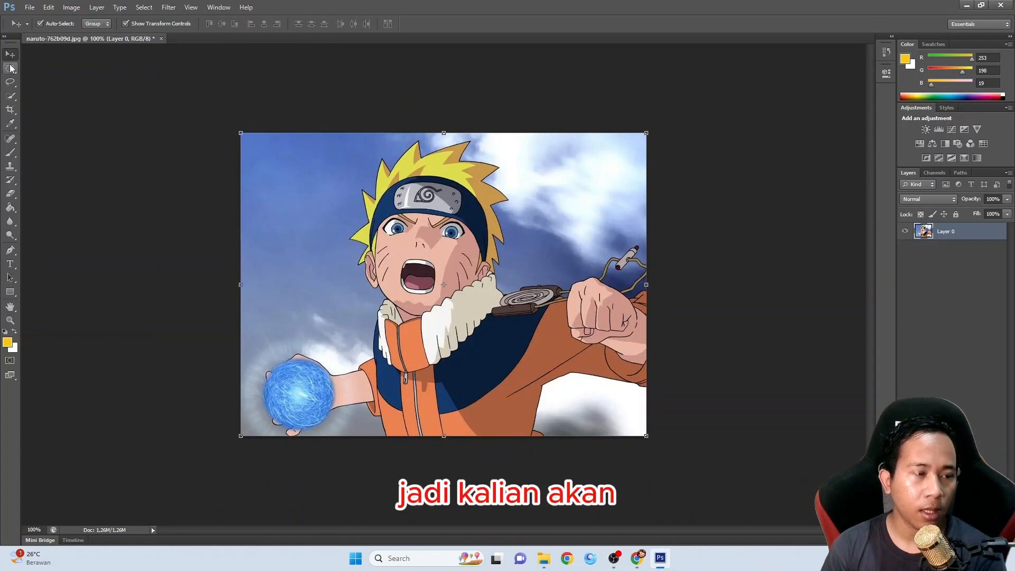
{"action": "left_click", "coordinate": [12, 96]}
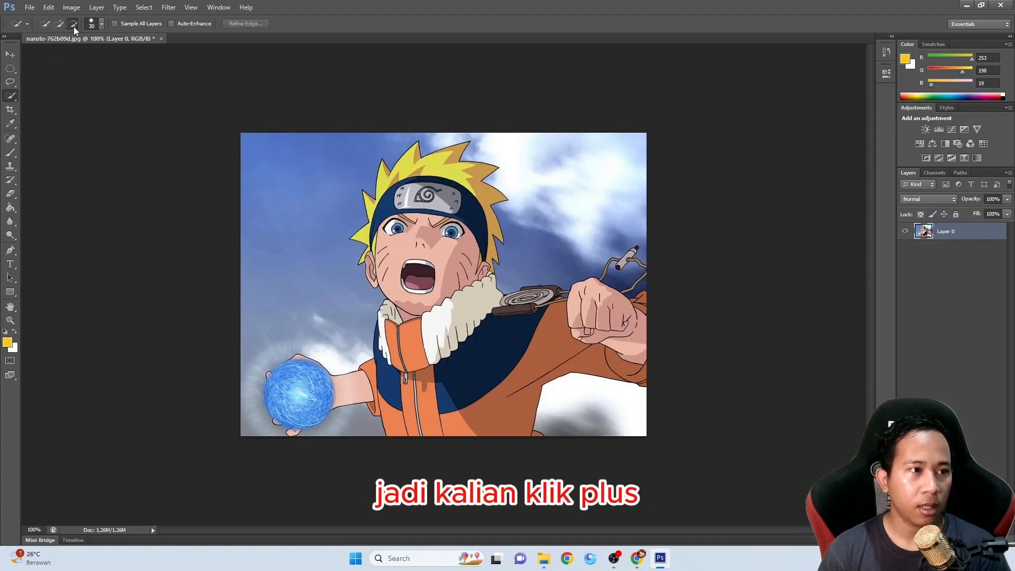
{"action": "left_click", "coordinate": [58, 25]}
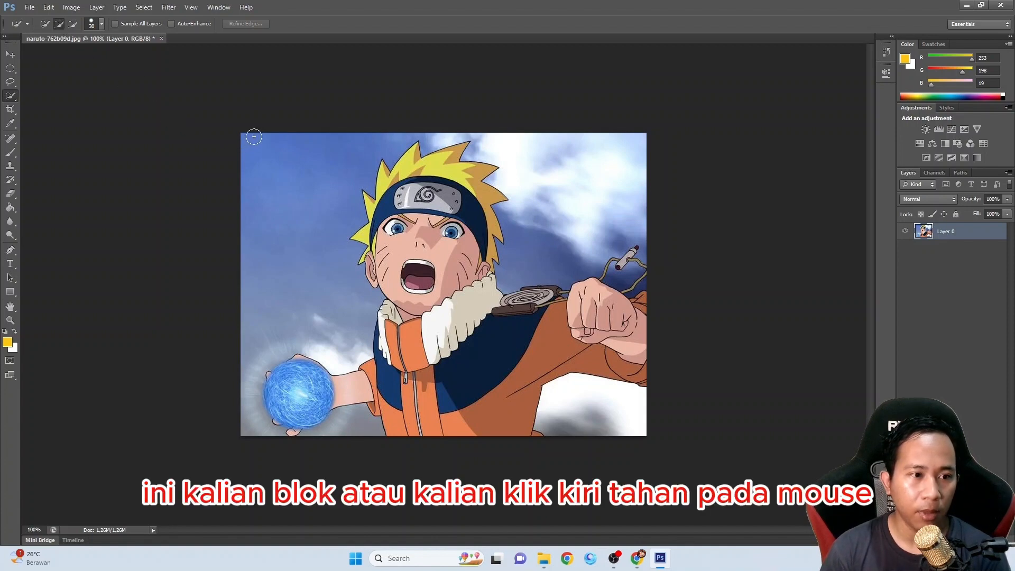
{"action": "left_click_drag", "start_coordinate": [255, 162], "coordinate": [273, 212]}
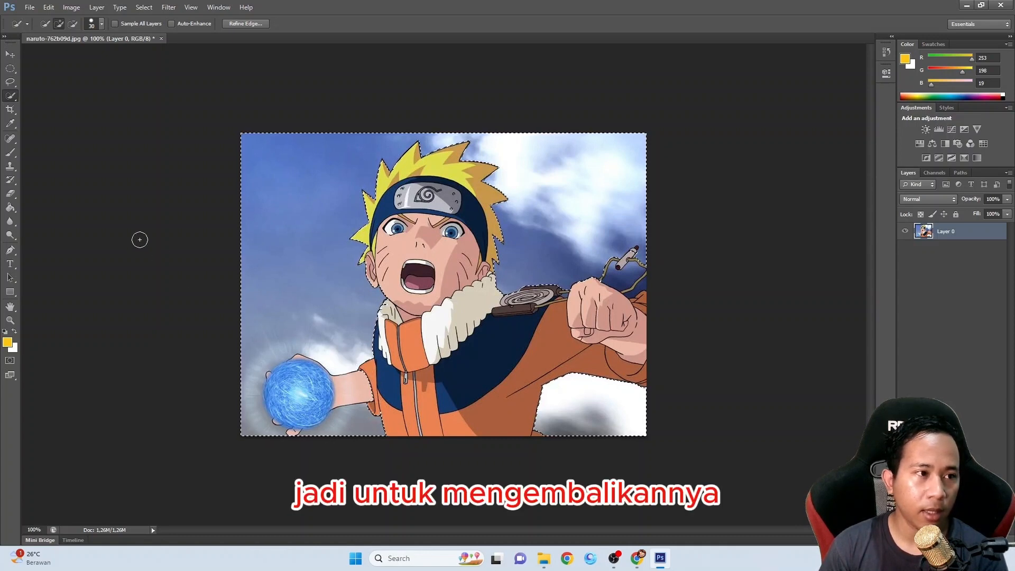
Subtract the character's forearm and the blue energy ball from the background selection
{"action": "left_click", "coordinate": [72, 24]}
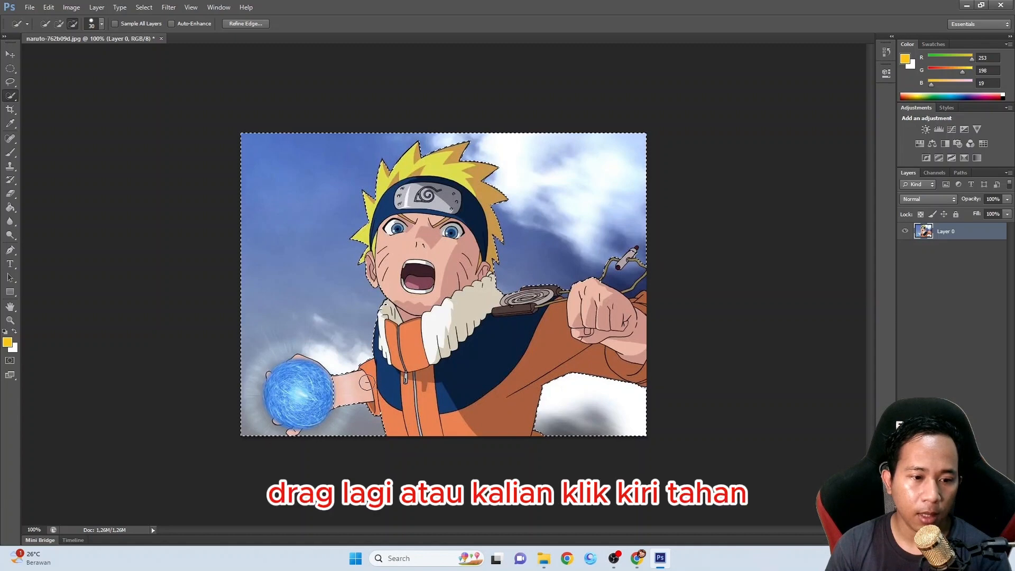
{"action": "left_click_drag", "start_coordinate": [339, 388], "coordinate": [327, 389]}
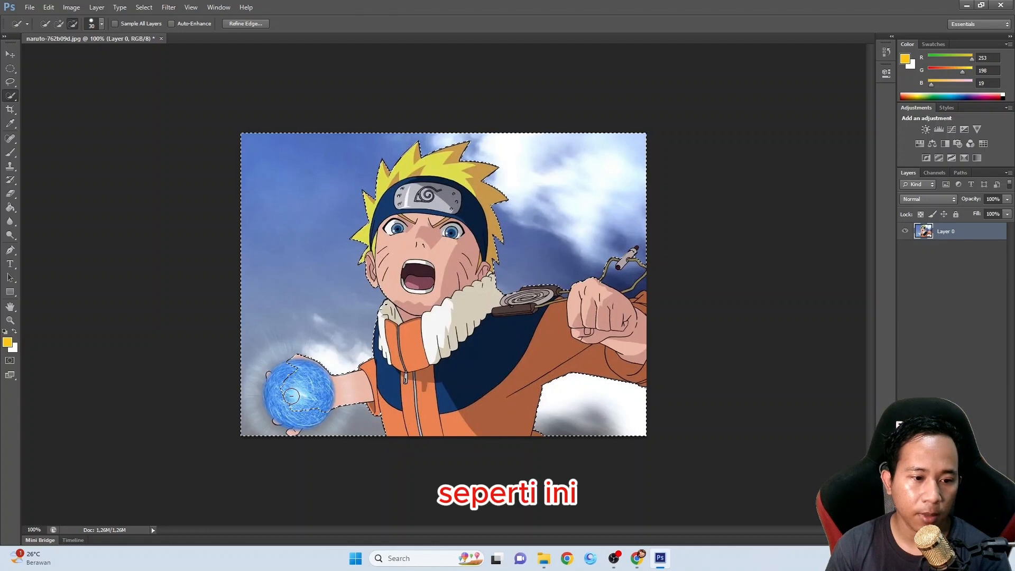
{"action": "left_click_drag", "start_coordinate": [282, 395], "coordinate": [281, 391]}
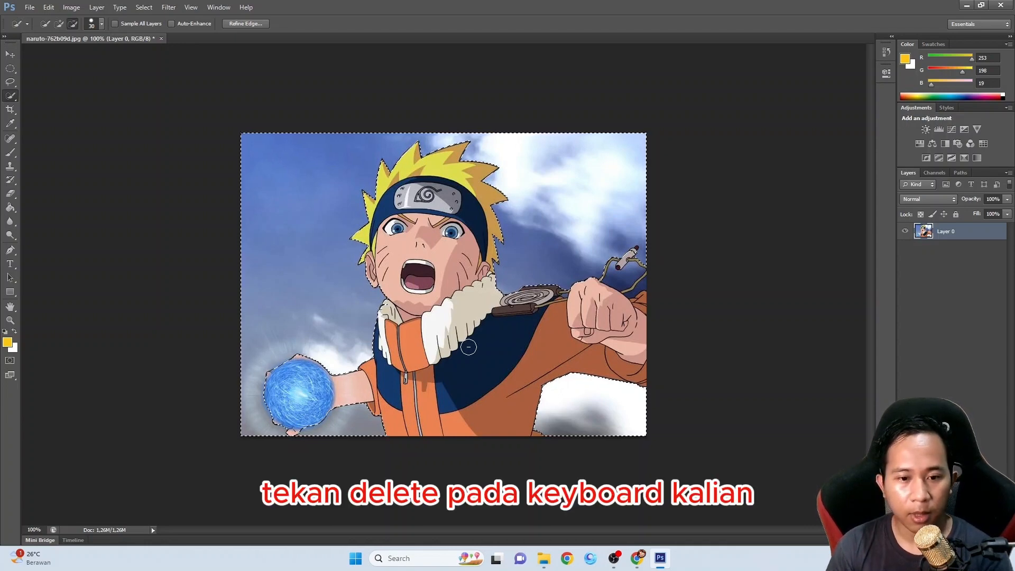
Delete the selected background around the character and switch to the Move tool
{"action": "key", "text": "Delete"}
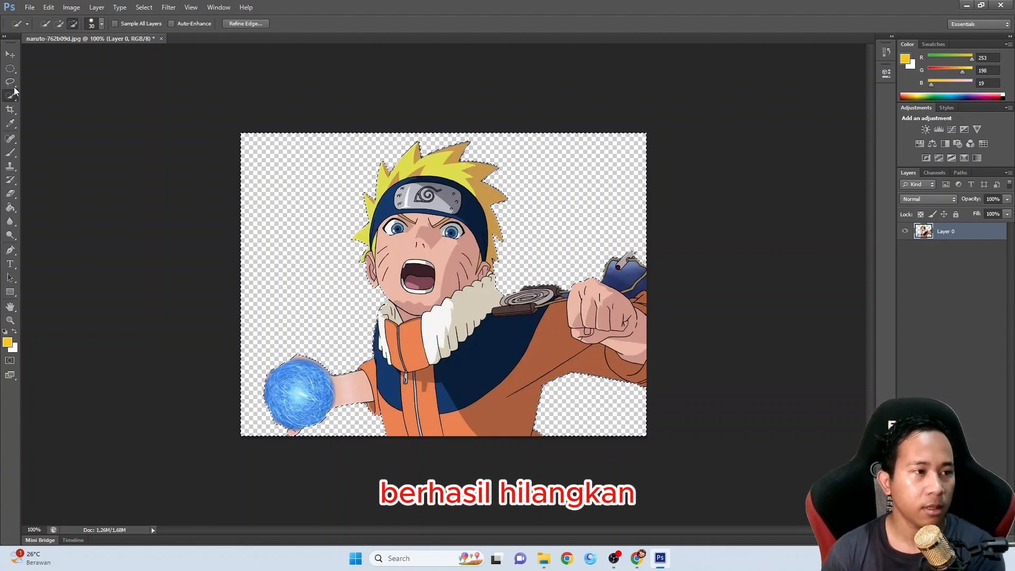
{"action": "left_click", "coordinate": [10, 53]}
{"action": "left_click", "coordinate": [88, 106]}
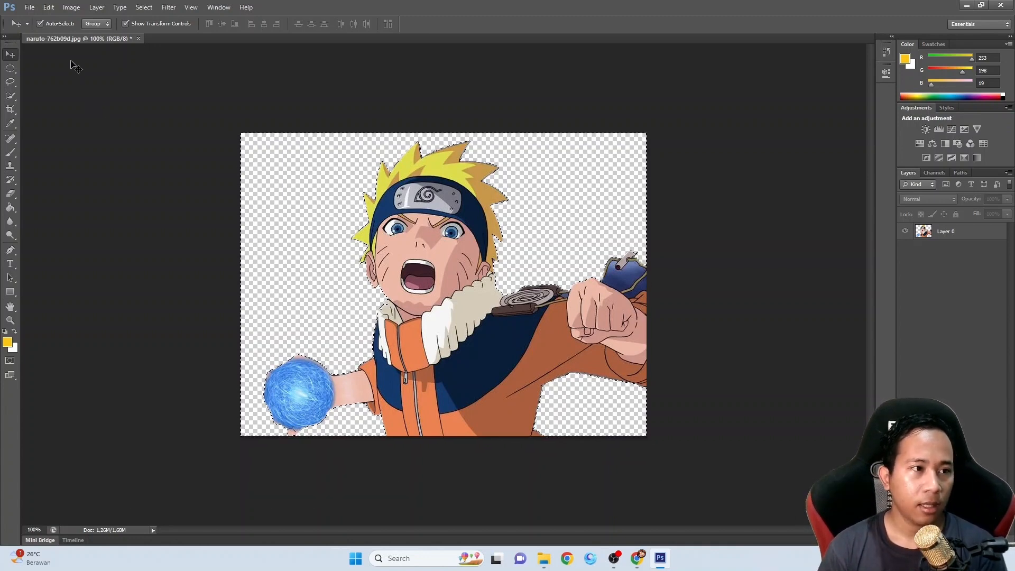
Open the bridge photo 61651664b74af.jpg as a second document
{"action": "left_click", "coordinate": [29, 7]}
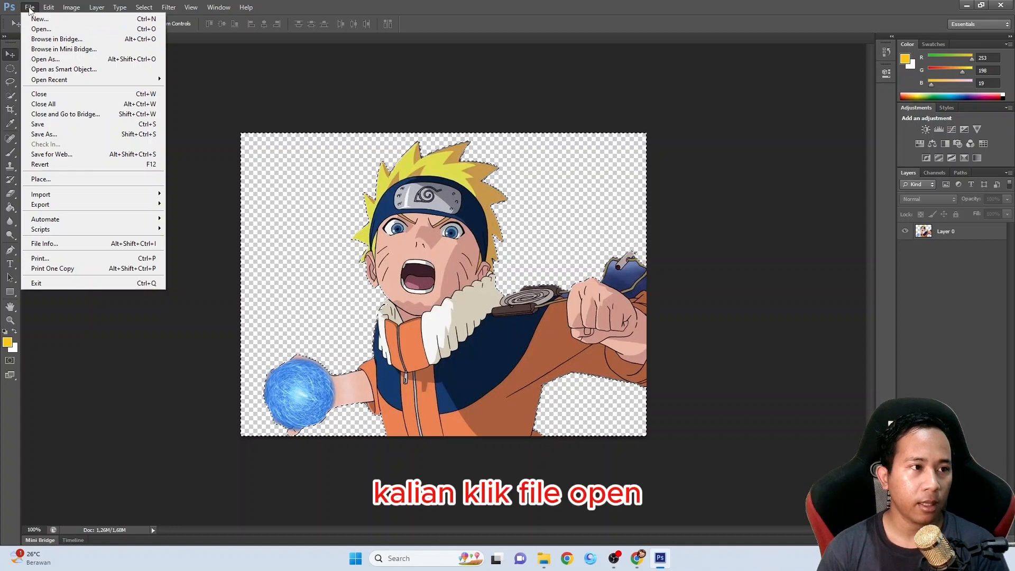
{"action": "left_click", "coordinate": [42, 29]}
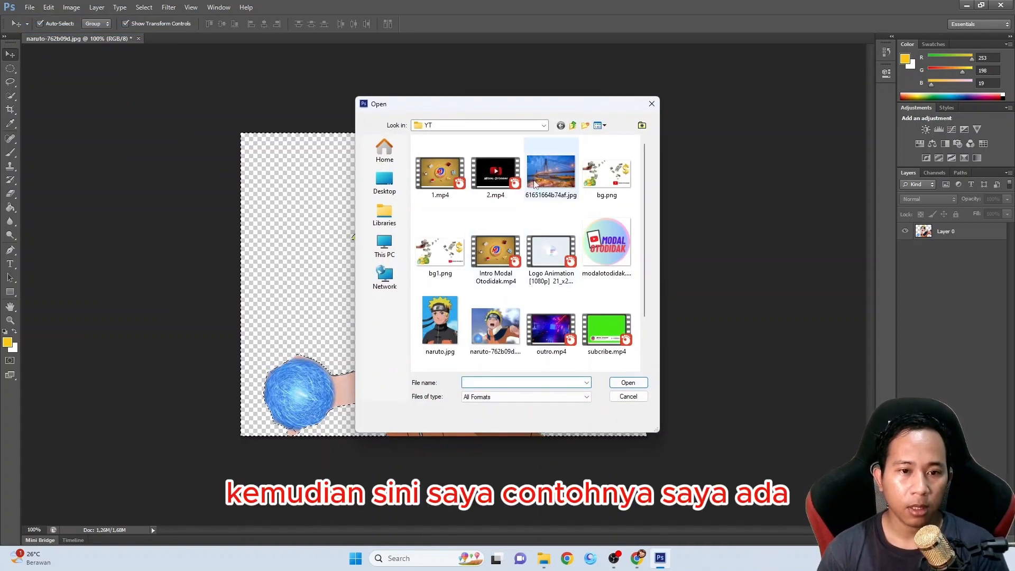
{"action": "double_click", "coordinate": [549, 181]}
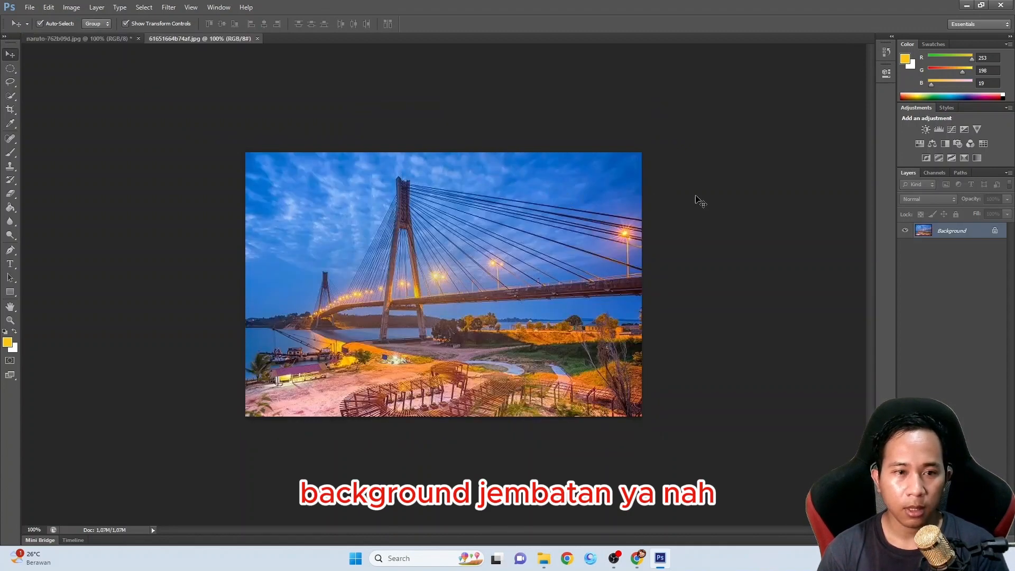
Move the cut-out character from the naruto-762b09d.jpg document onto the bridge photo as a new layer
{"action": "left_click", "coordinate": [68, 39]}
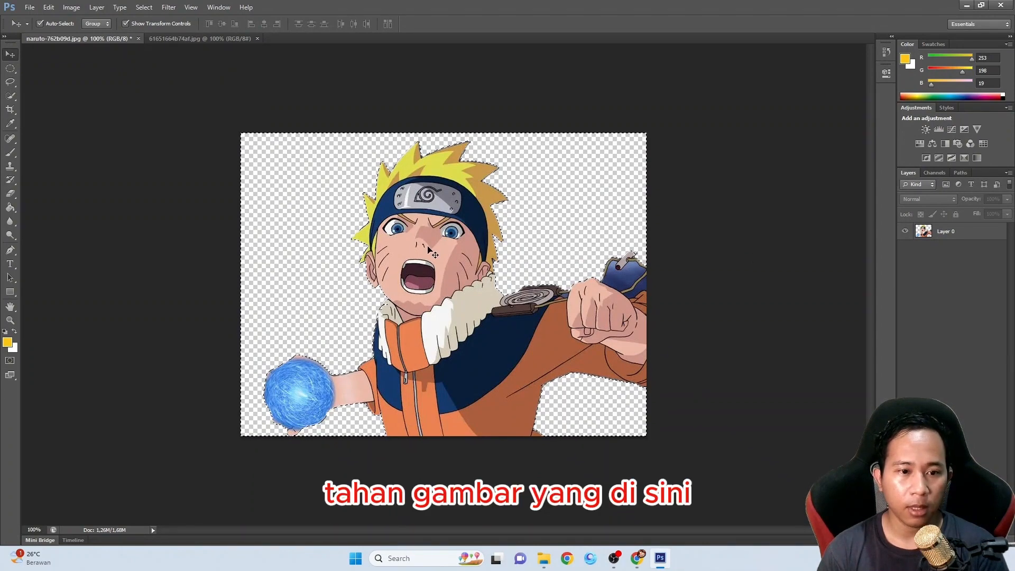
{"action": "left_click_drag", "start_coordinate": [433, 253], "coordinate": [381, 189]}
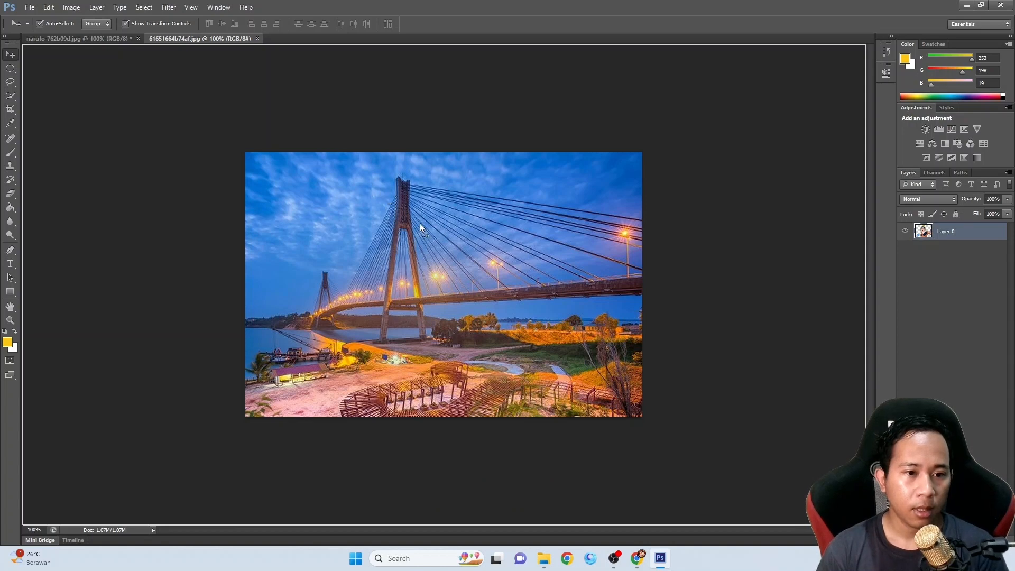
{"action": "left_click_drag", "start_coordinate": [429, 236], "coordinate": [429, 236]}
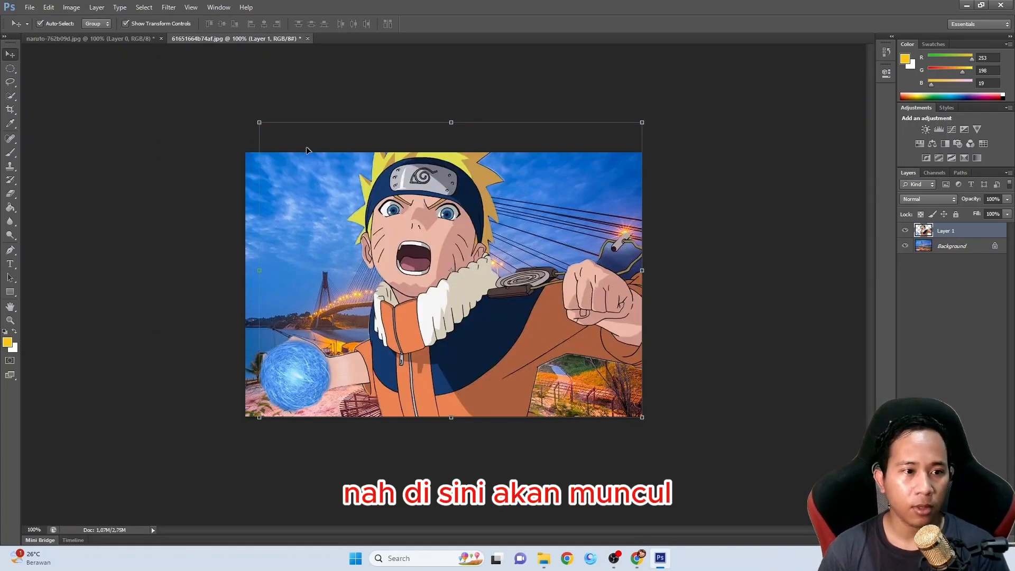
Scale the character layer down to about 64% toward the photo's lower-right corner and apply the transformation
{"action": "left_click_drag", "start_coordinate": [260, 122], "coordinate": [357, 235]}
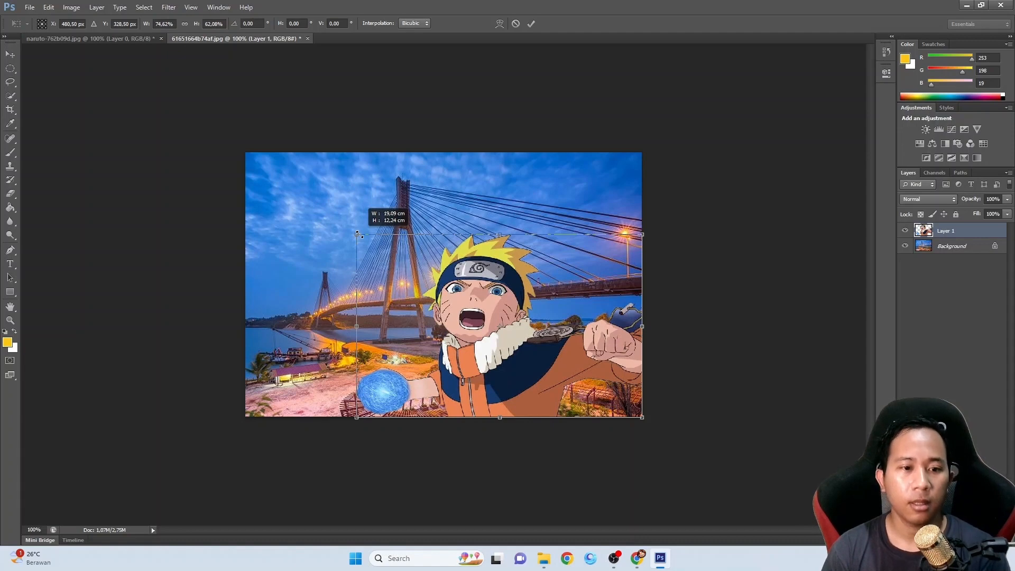
{"action": "left_click_drag", "start_coordinate": [358, 234], "coordinate": [397, 229]}
{"action": "left_click", "coordinate": [2, 49]}
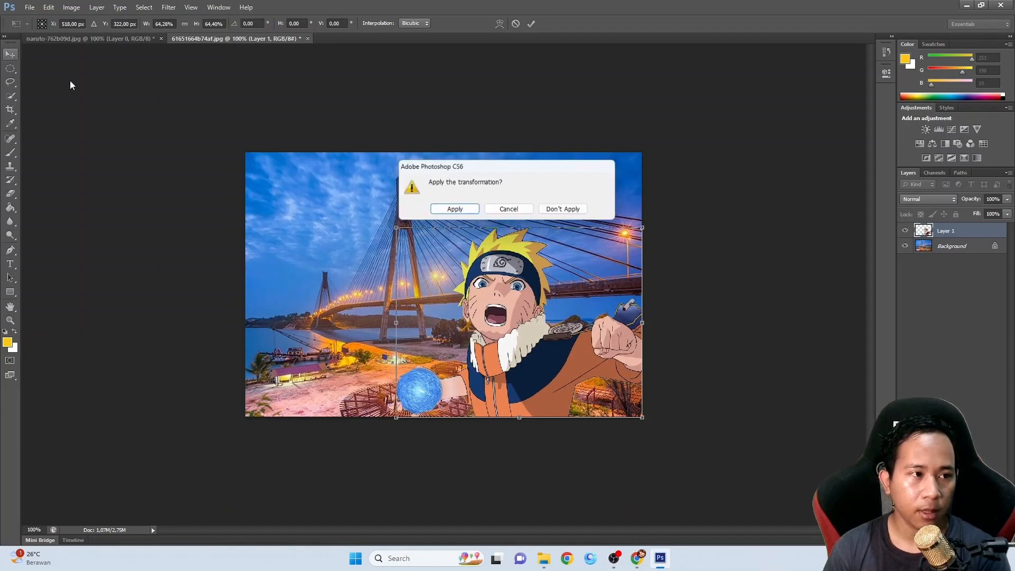
{"action": "left_click", "coordinate": [452, 209]}
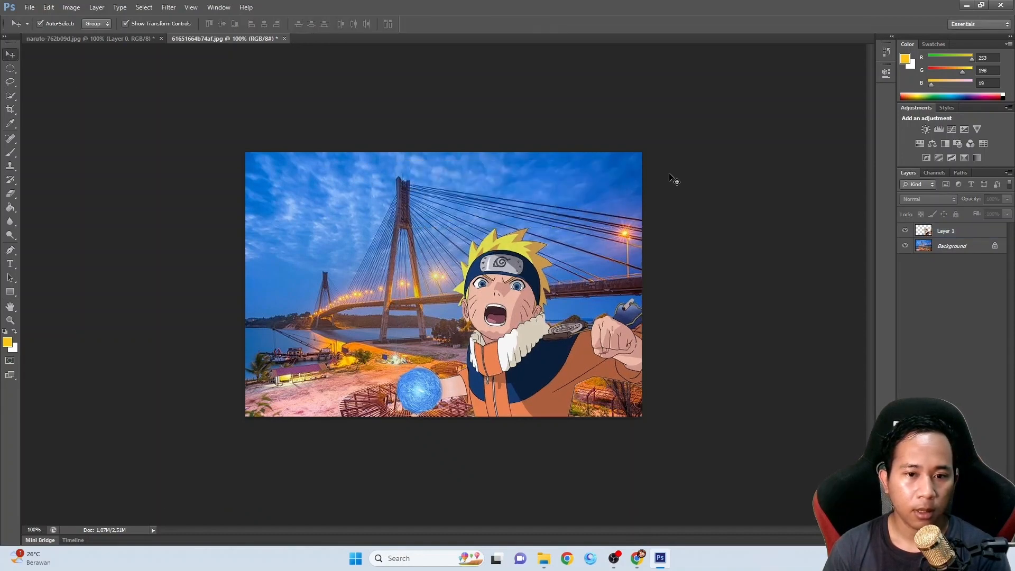
Nudge the character layer flush with the lower-right corner of the bridge photo and leave the layer selected
{"action": "mouse_move", "coordinate": [485, 365]}
{"action": "left_mouse_down"}
{"action": "mouse_move", "coordinate": [463, 334]}
{"action": "mouse_move", "coordinate": [516, 394]}
{"action": "mouse_move", "coordinate": [520, 379]}
{"action": "mouse_move", "coordinate": [493, 373]}
{"action": "left_mouse_up"}
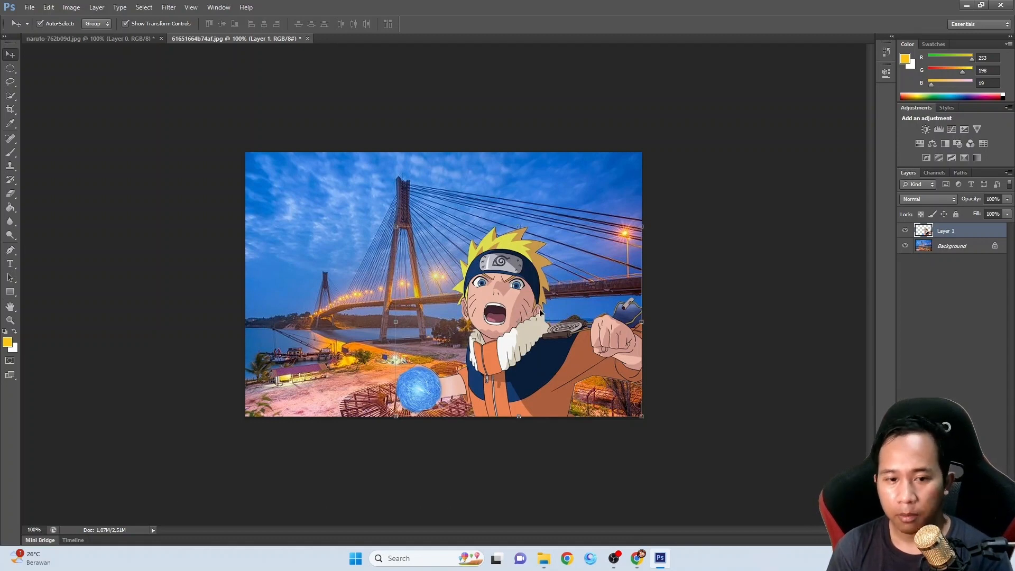
{"action": "left_click", "coordinate": [719, 296]}
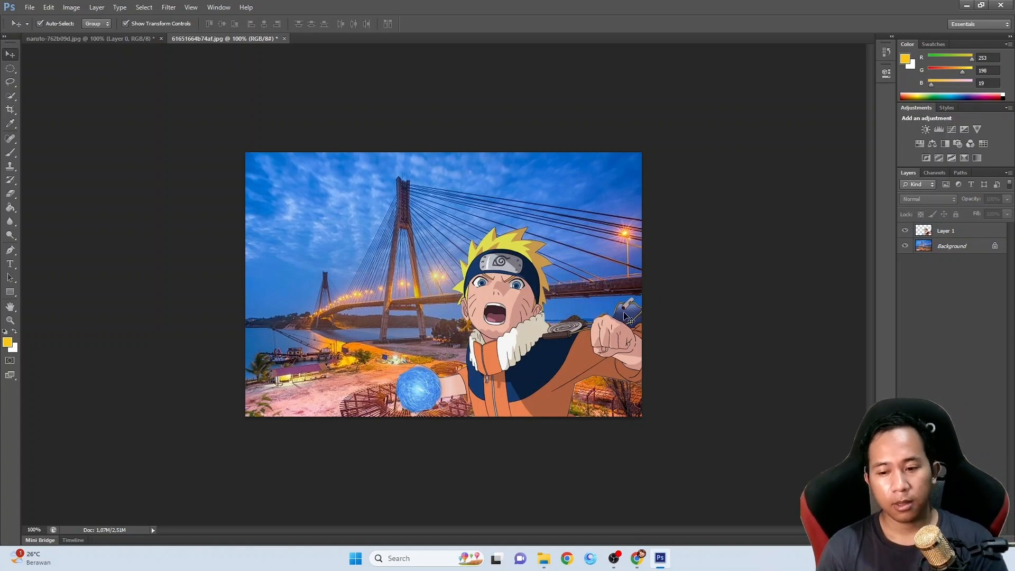
{"action": "left_click", "coordinate": [498, 324]}
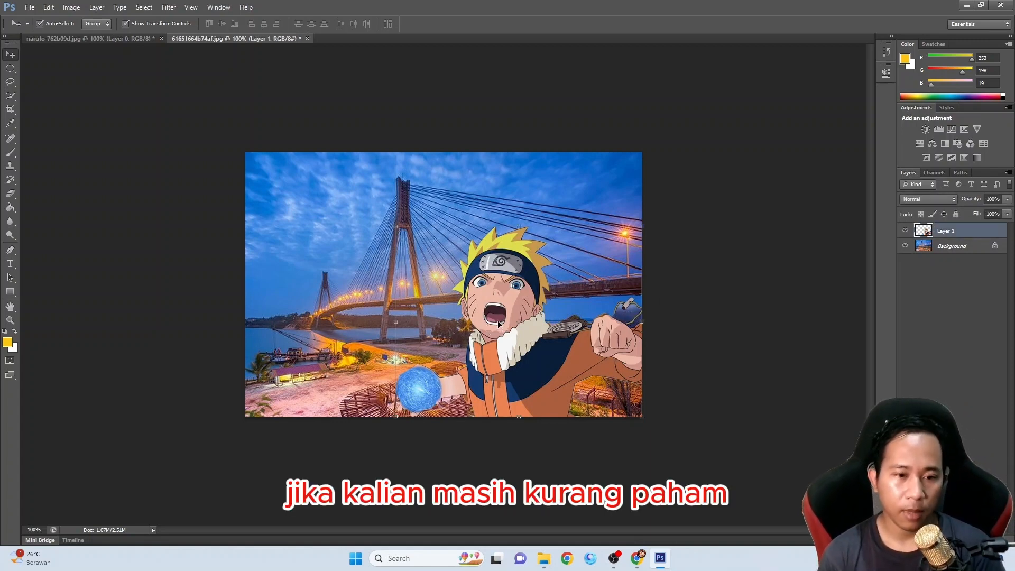